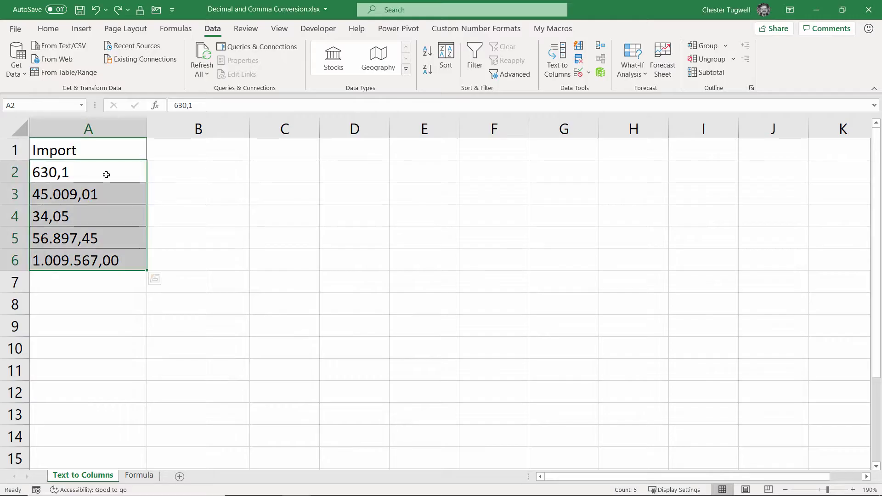
Step: Inspect the text values in A2 and A3, then select the Import values A2:A6
left_click_drag(106, 174, 112, 257)
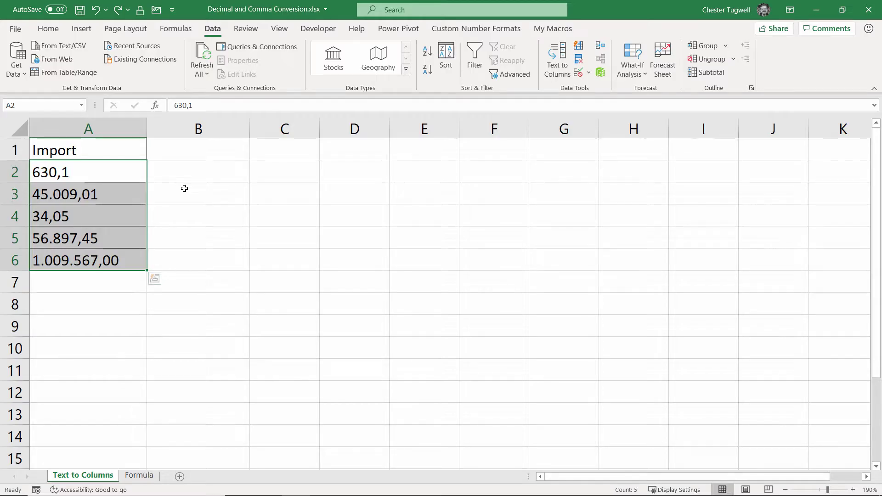
left_click(86, 178)
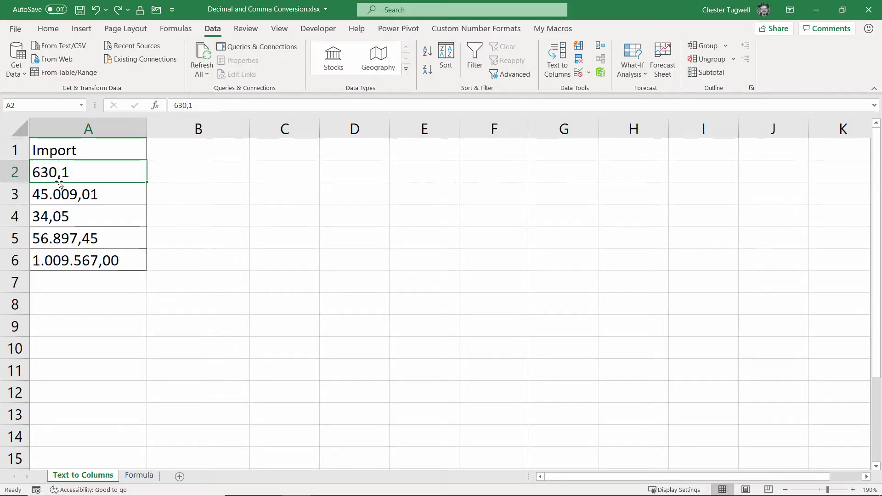
left_click(59, 197)
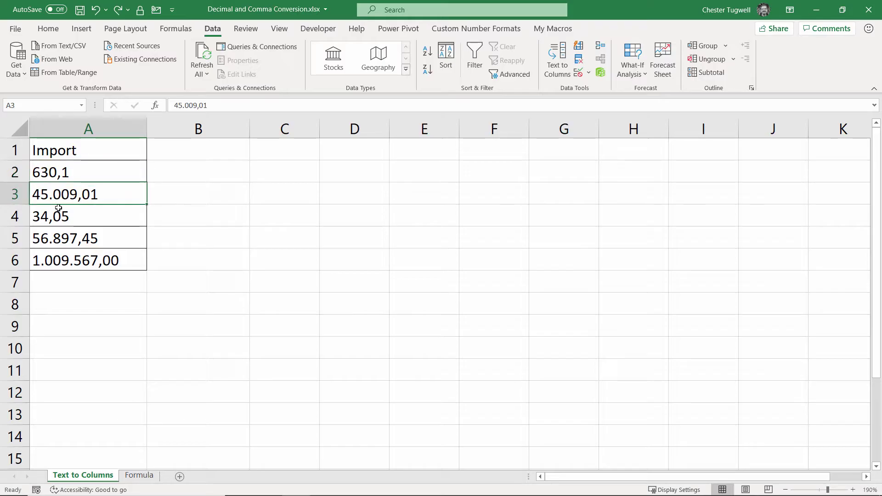
left_click(109, 171)
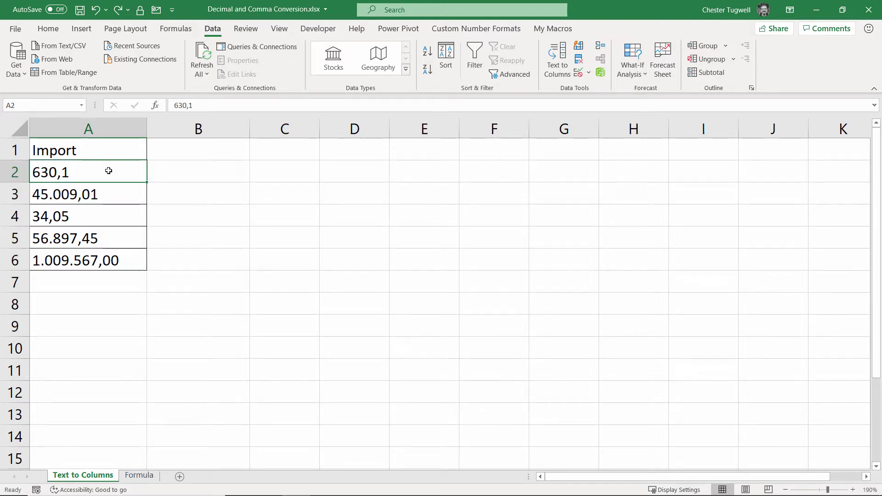
left_click_drag(109, 171, 106, 270)
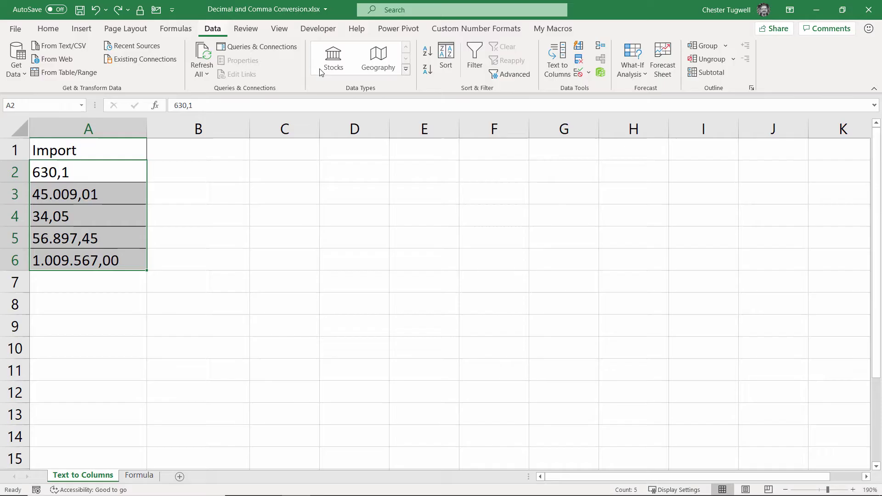
Step: Run Text to Columns on A2:A6 as Fixed width through to the Advanced separator settings
left_click(565, 70)
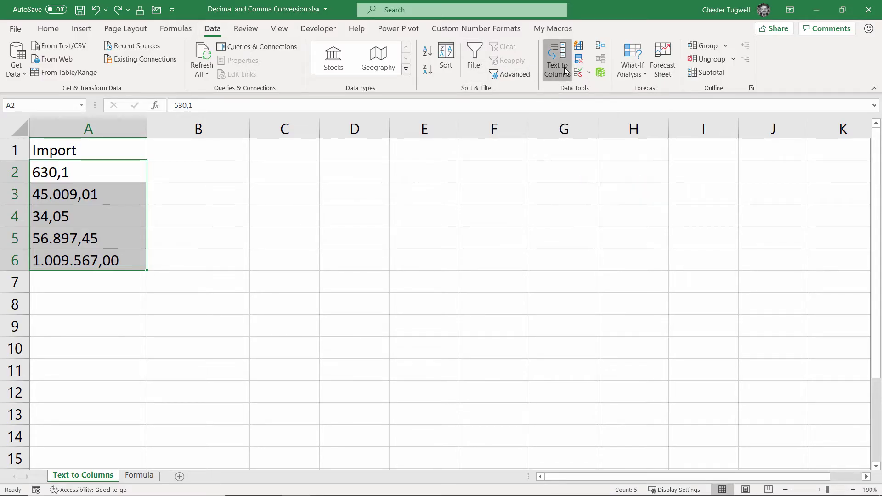
left_click(357, 225)
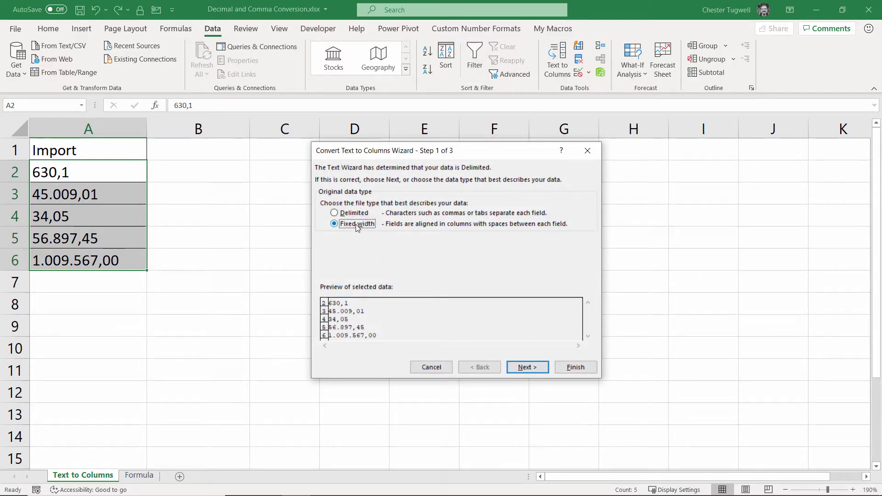
left_click(521, 369)
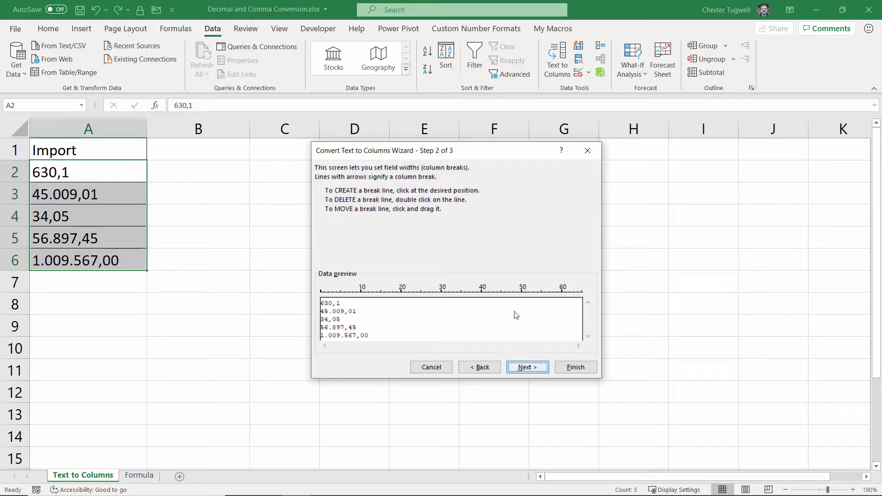
left_click(527, 368)
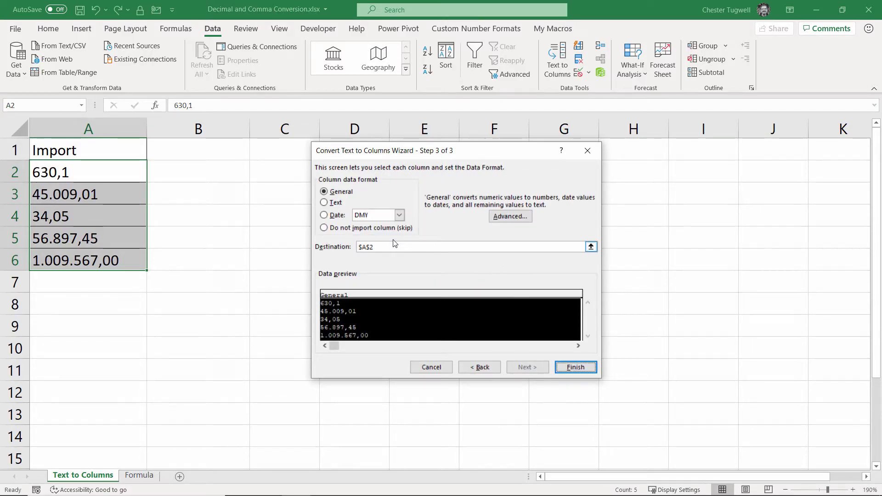
left_click(504, 217)
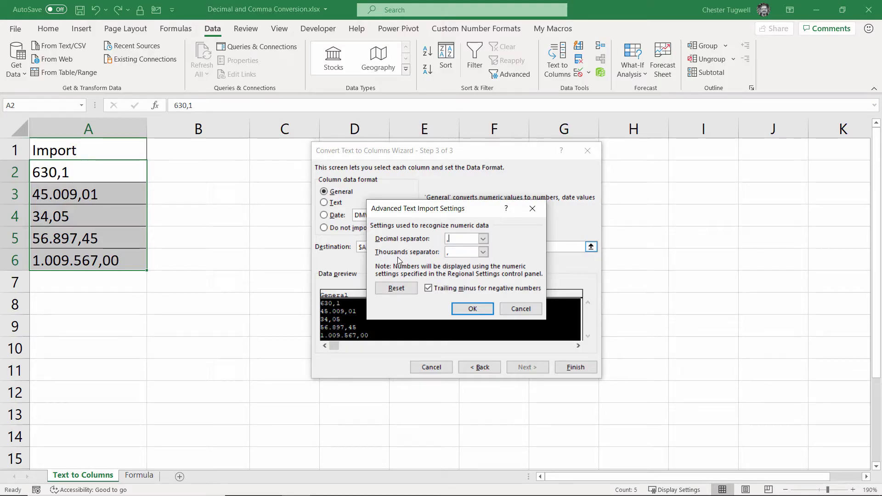
Step: Set the thousands separator to a period and finish Text to Columns, converting A2:A6 to numbers
key("Tab")
type(".")
left_click(472, 308)
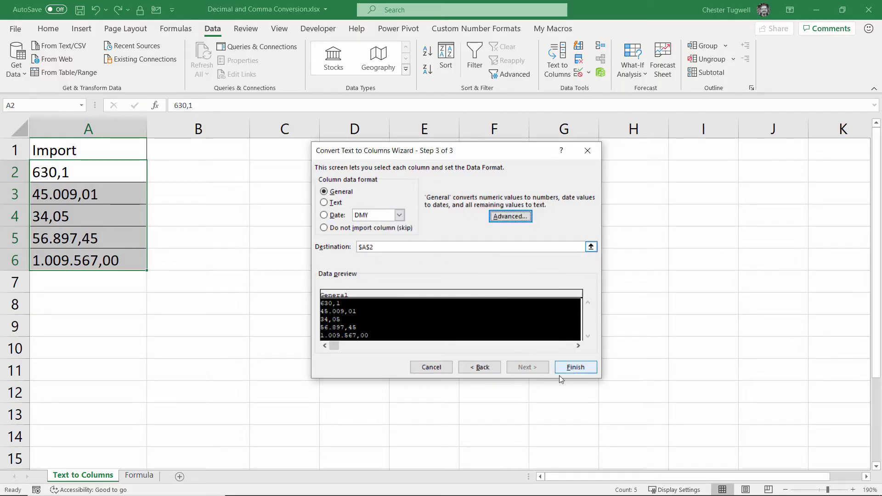
left_click(570, 371)
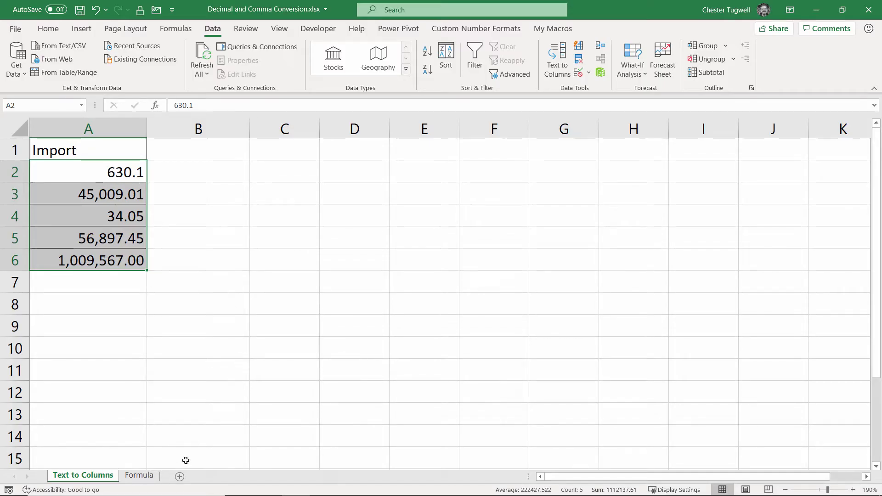
Step: On the Formula sheet, widen columns A and B and select cell B2
left_click(139, 476)
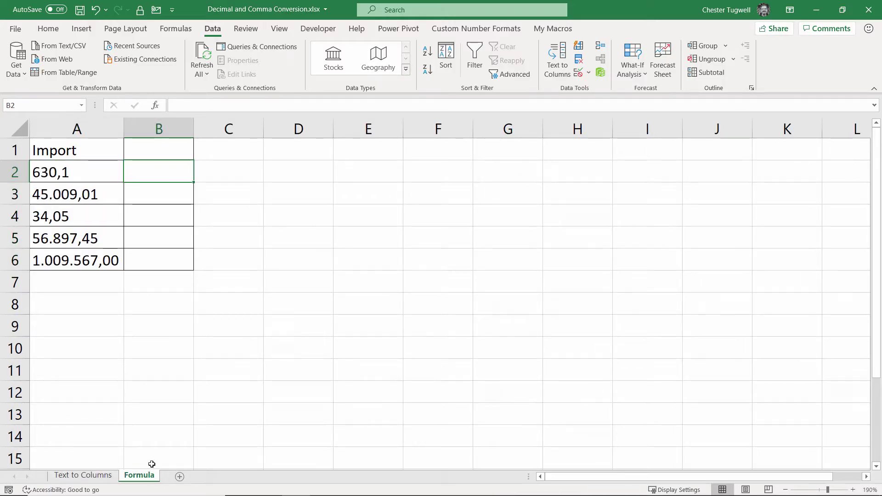
left_click_drag(123, 130, 148, 129)
left_click_drag(103, 172, 106, 261)
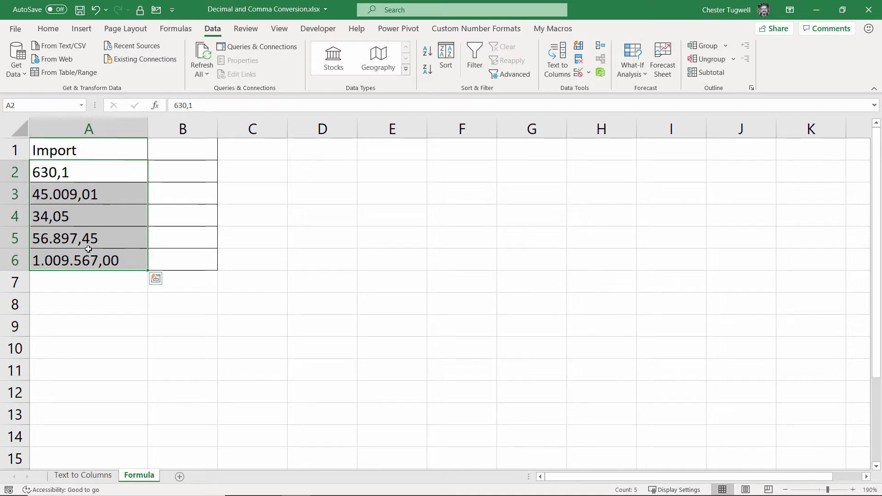
left_click(181, 167)
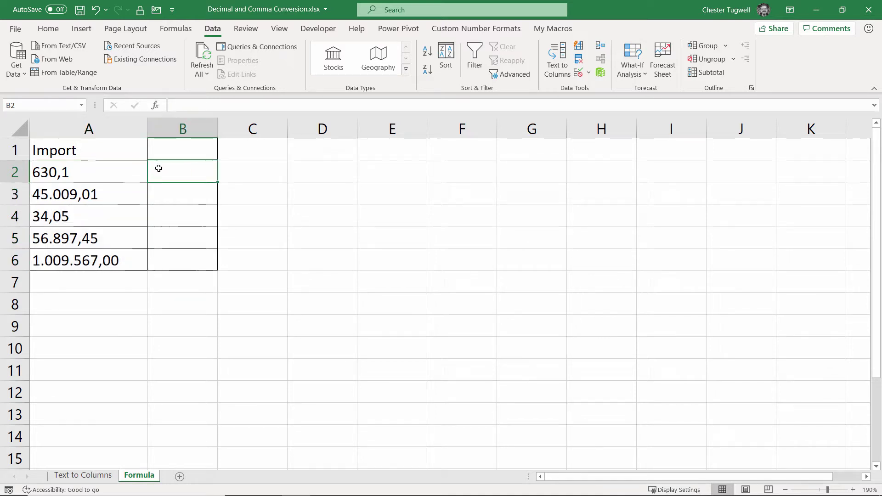
left_click_drag(217, 126, 252, 126)
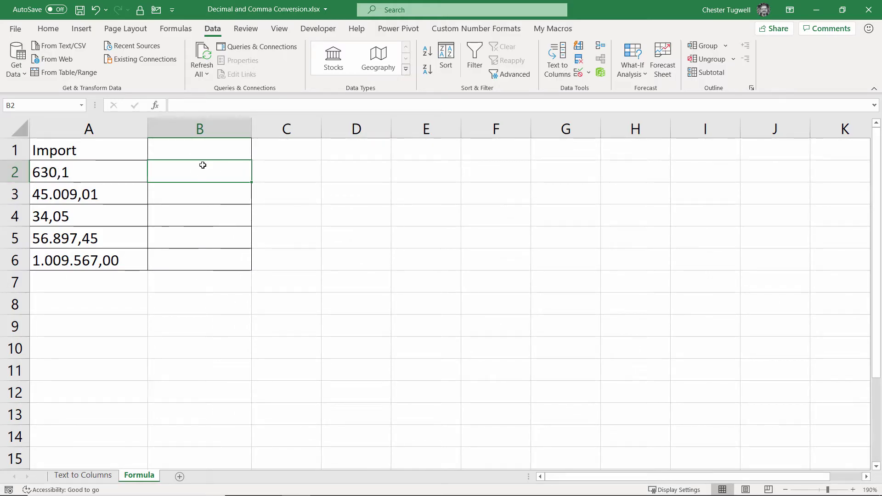
Step: Enter =NUMBERVALUE(A2,",",".") in B2 so it shows 630.1
type("=nu")
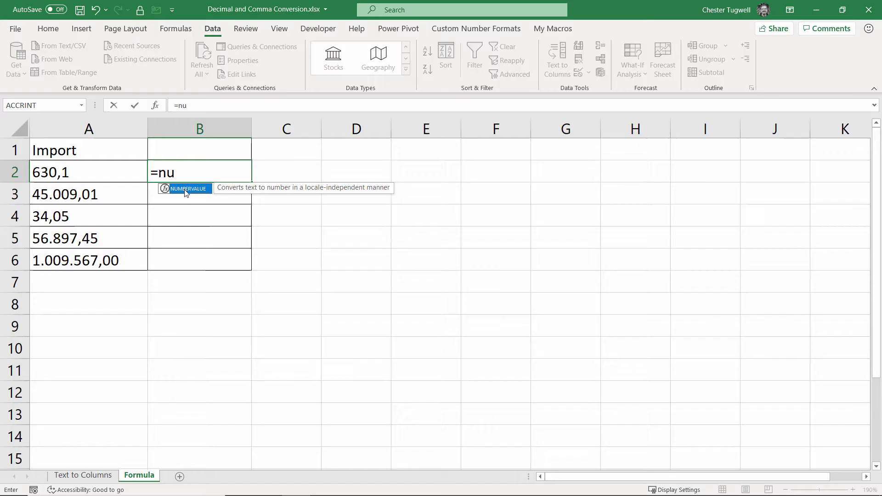
double_click(186, 192)
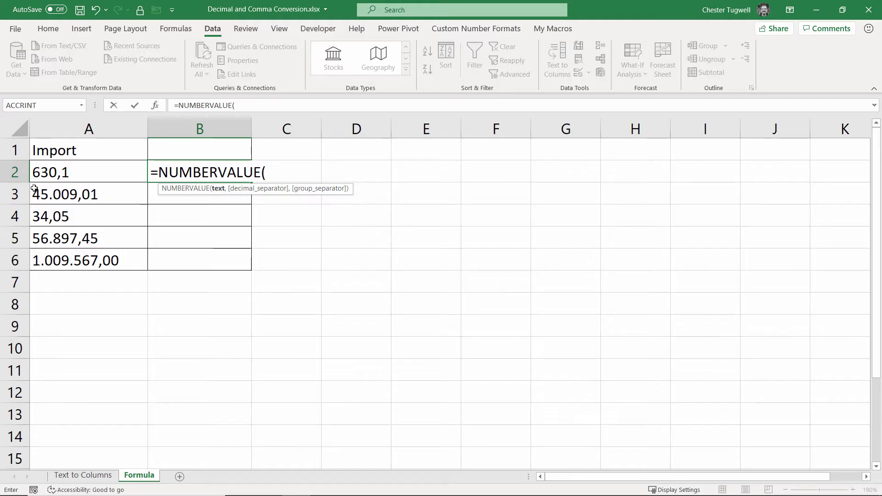
left_click(59, 173)
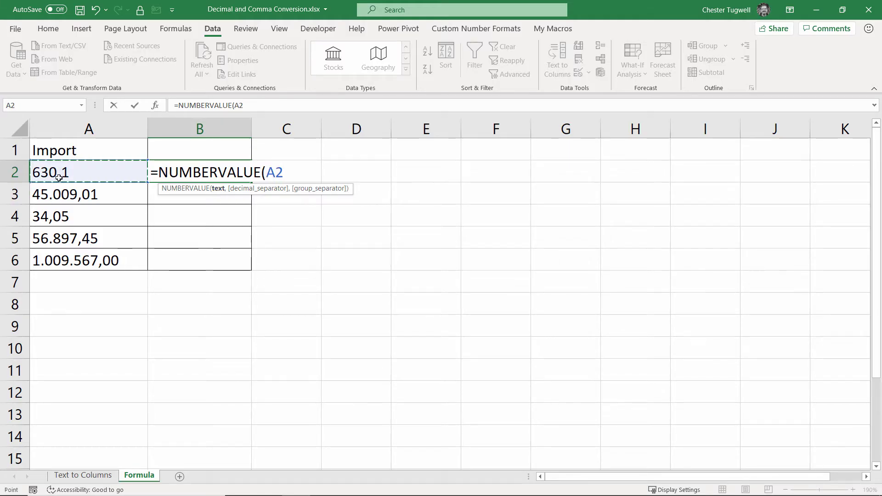
type(",")
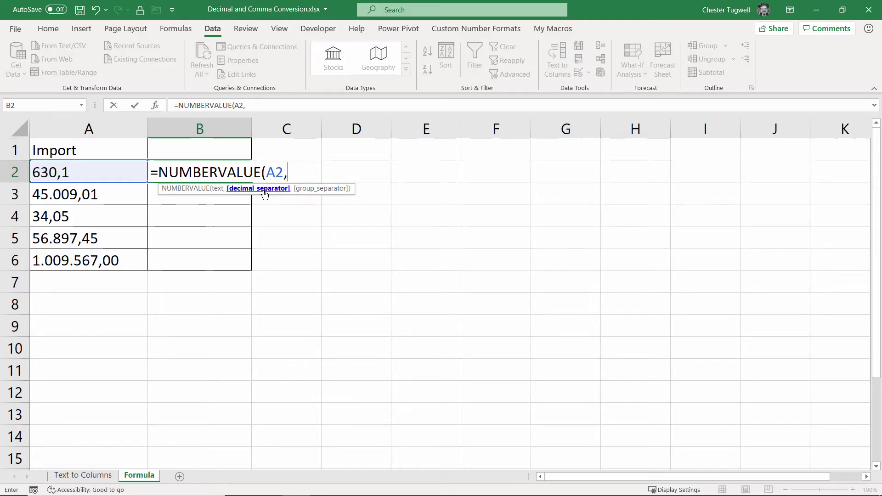
type("\",\"")
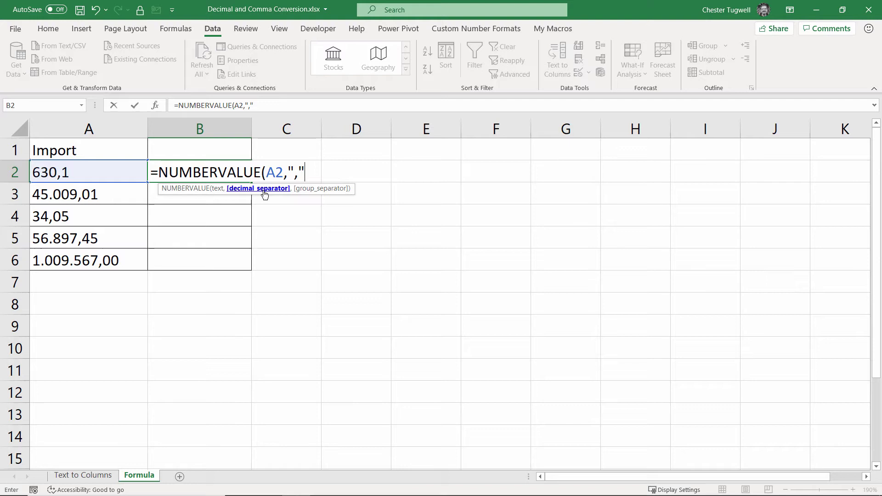
type(",")
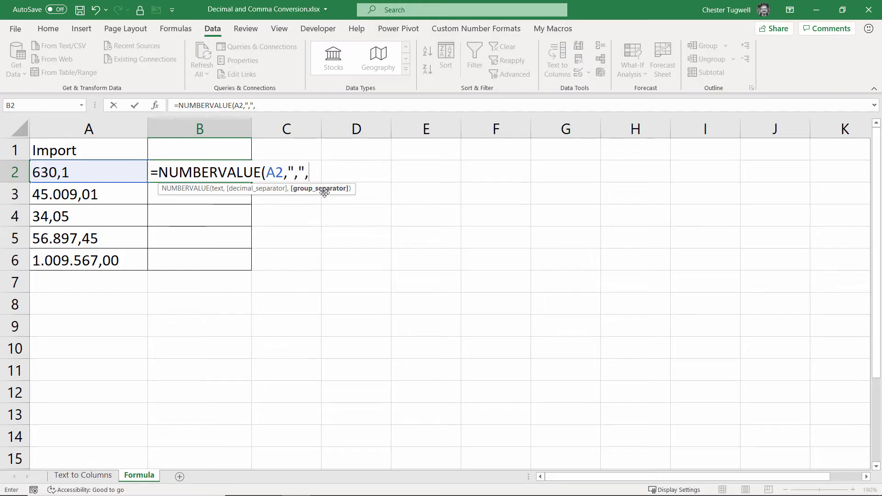
type("\"")
type(".\")")
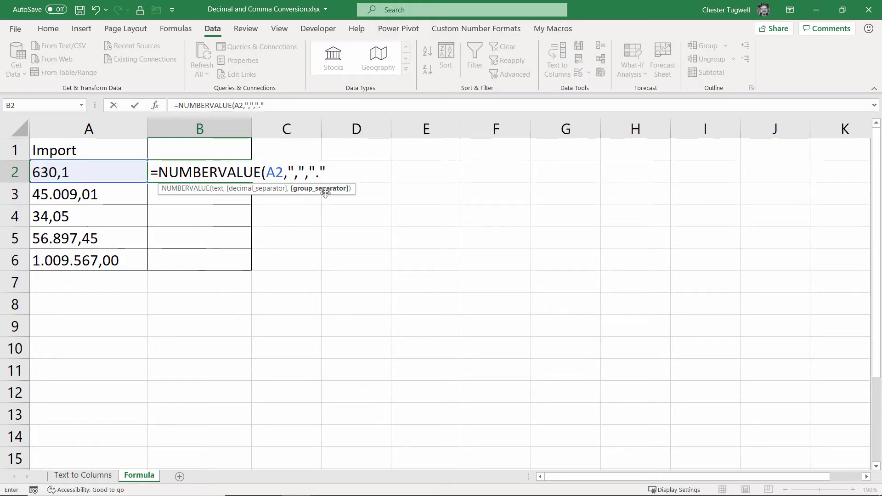
key("Return")
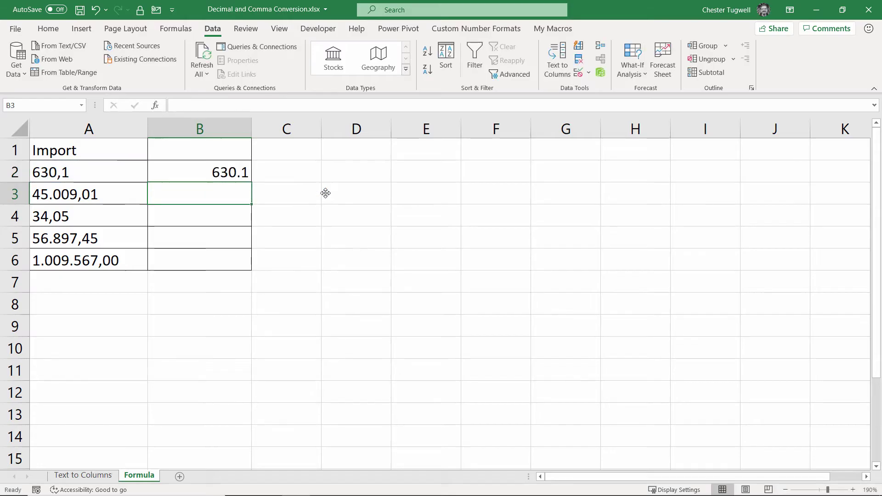
Step: Fill the NUMBERVALUE formula down to B6 and format B2:B6 as Number with 1000 Separator
left_click(234, 171)
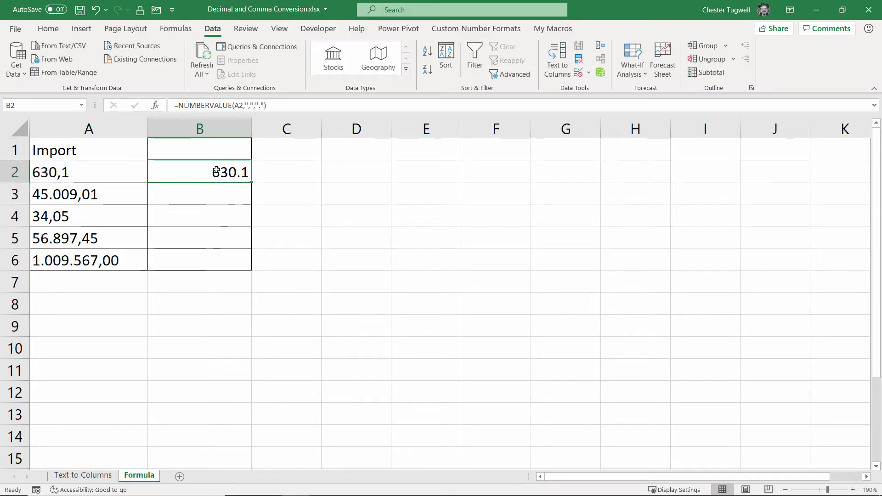
double_click(253, 182)
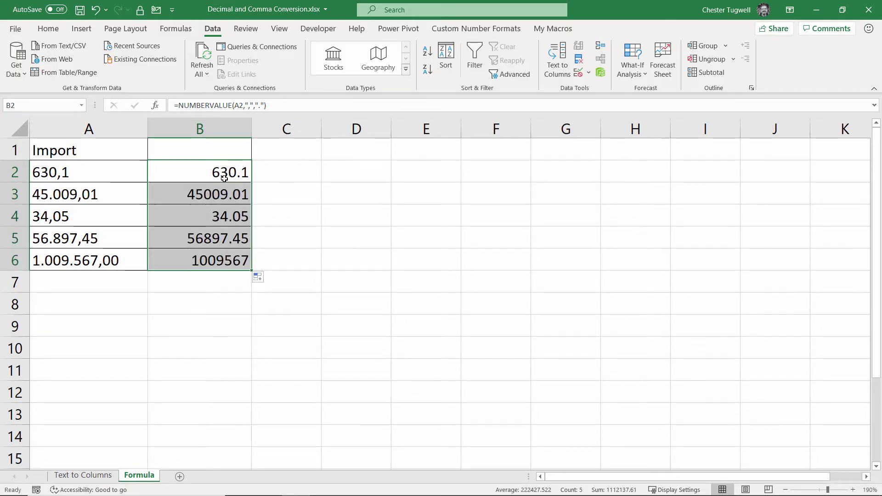
key("ctrl+1")
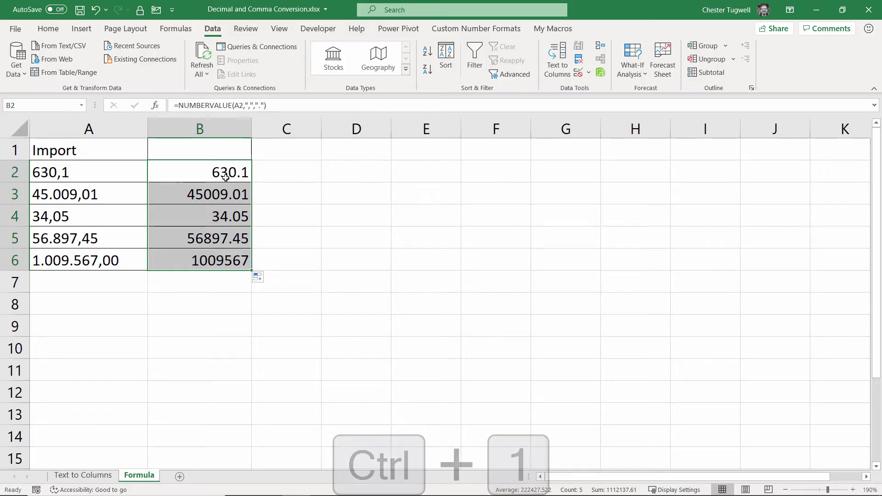
left_click(325, 183)
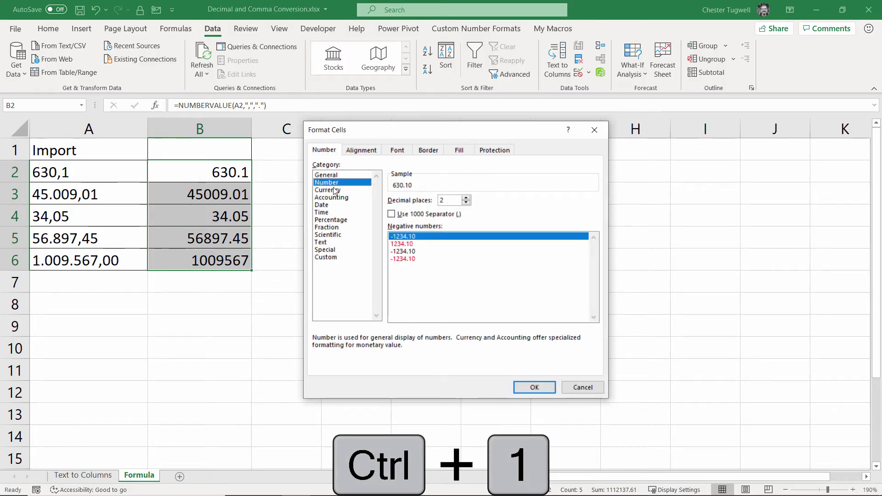
left_click(398, 214)
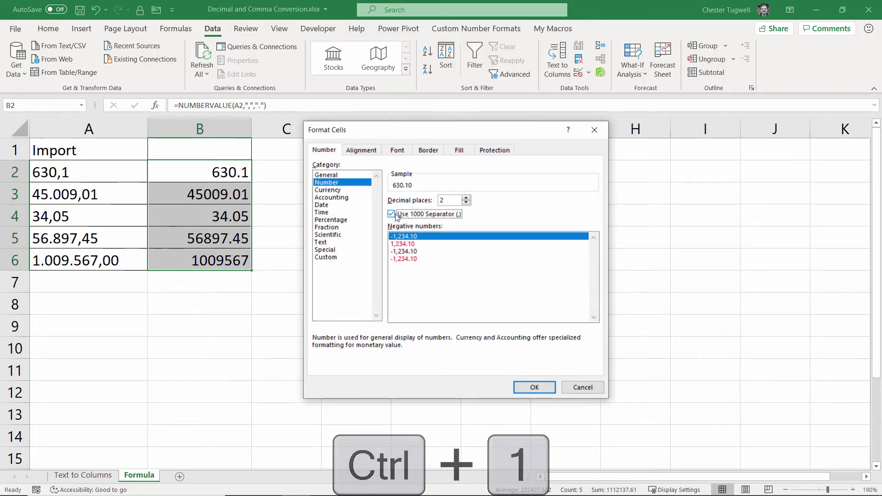
left_click(533, 387)
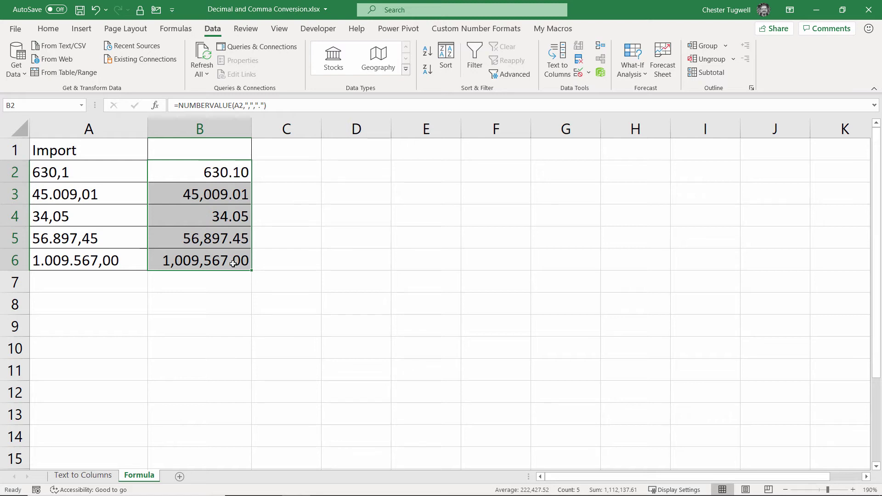
left_click(378, 273)
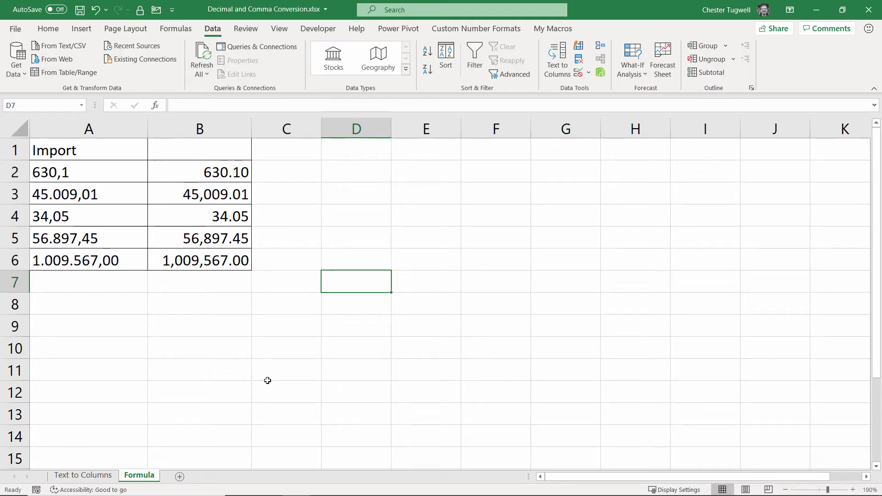
left_click_drag(235, 173, 224, 257)
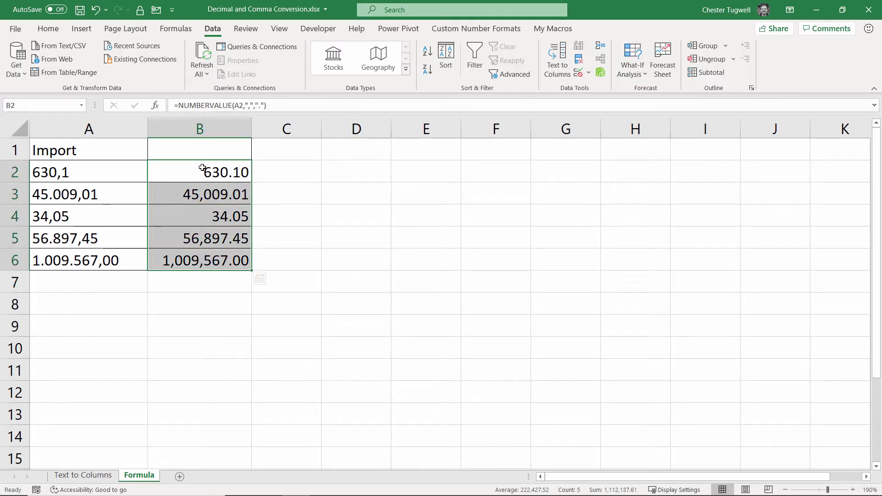
Step: Open Excel Options from the File menu and go to the Advanced page
left_click(17, 30)
left_click(29, 475)
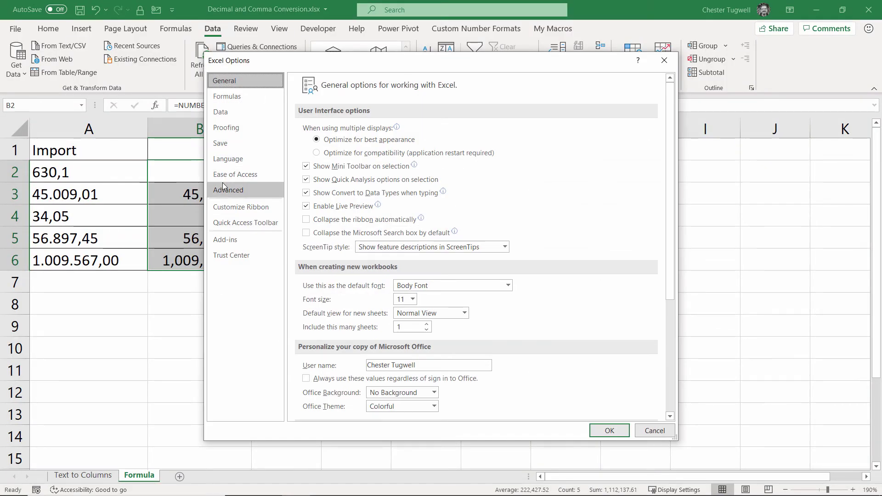
left_click(224, 189)
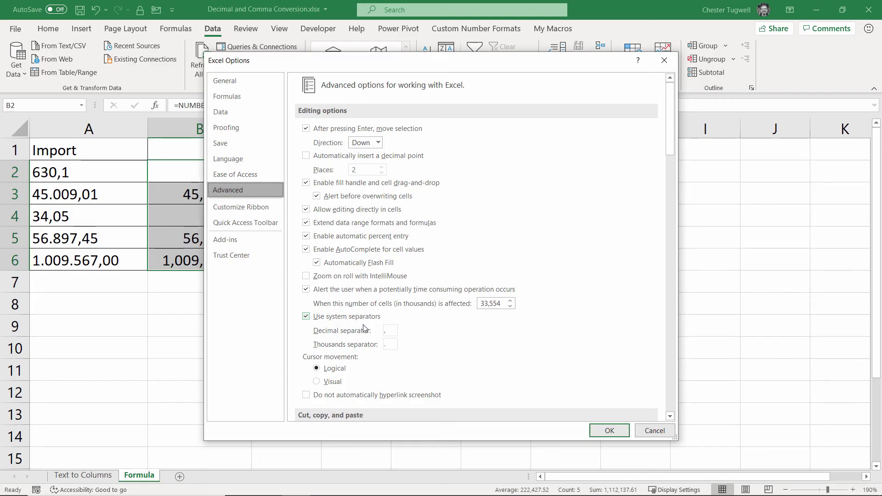
Step: Turn off system separators to use comma decimals and period thousands, then reset B2:B6 to General
left_click(306, 316)
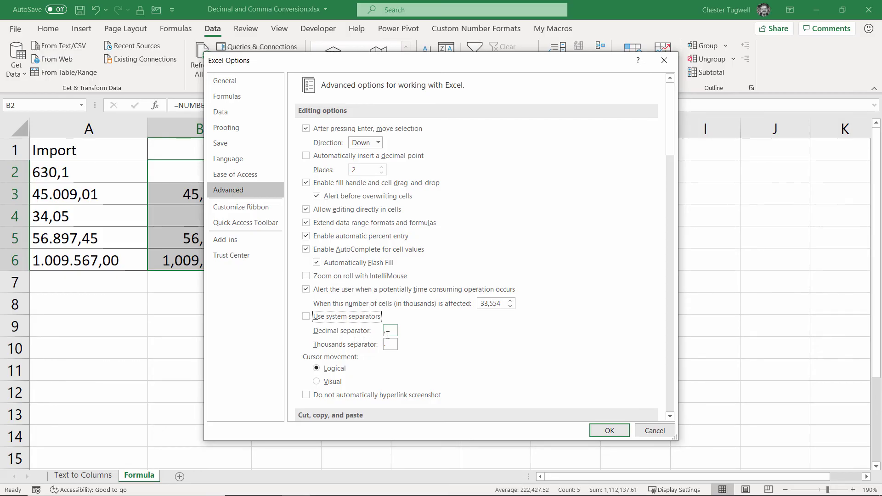
left_click(390, 345)
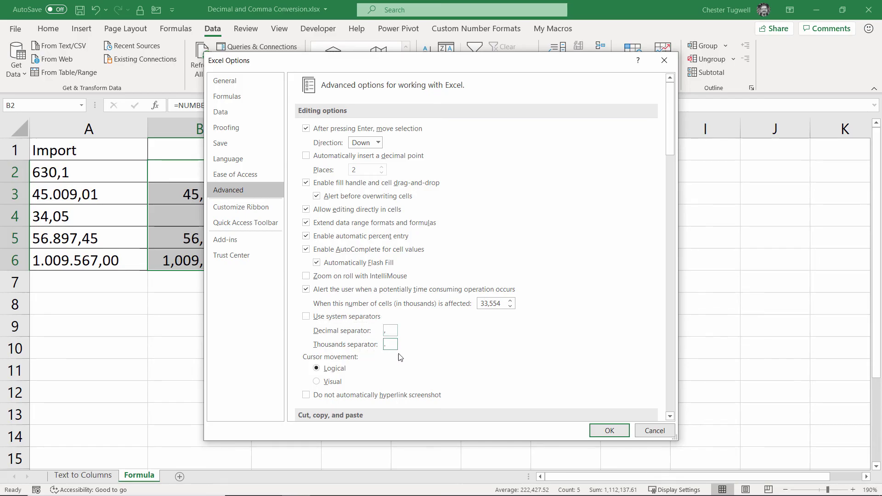
left_click(610, 431)
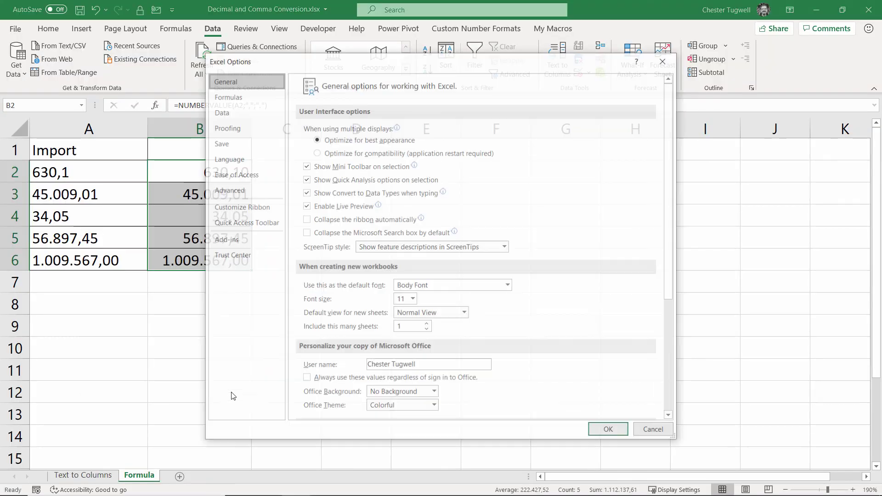
left_click(227, 188)
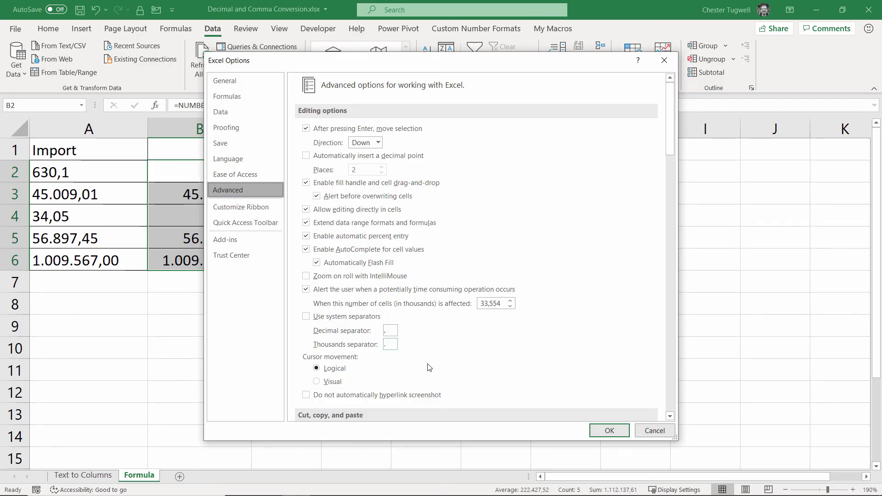
left_click(652, 434)
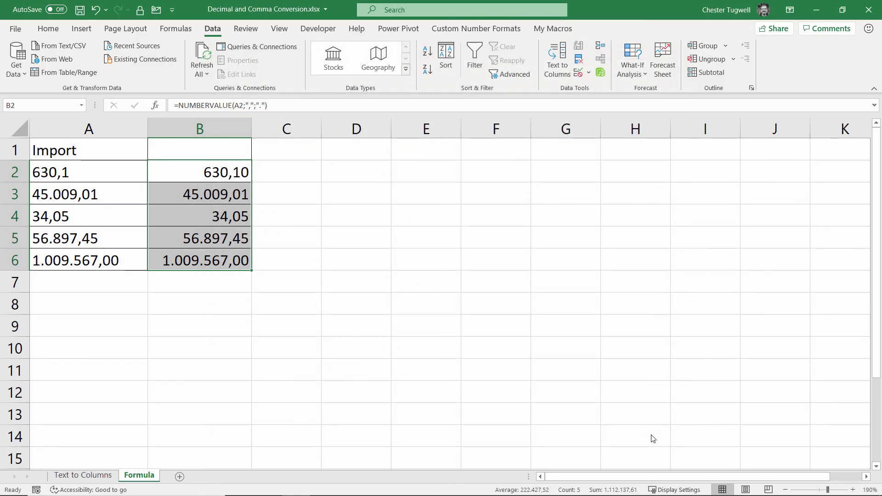
key("ctrl+shift+grave")
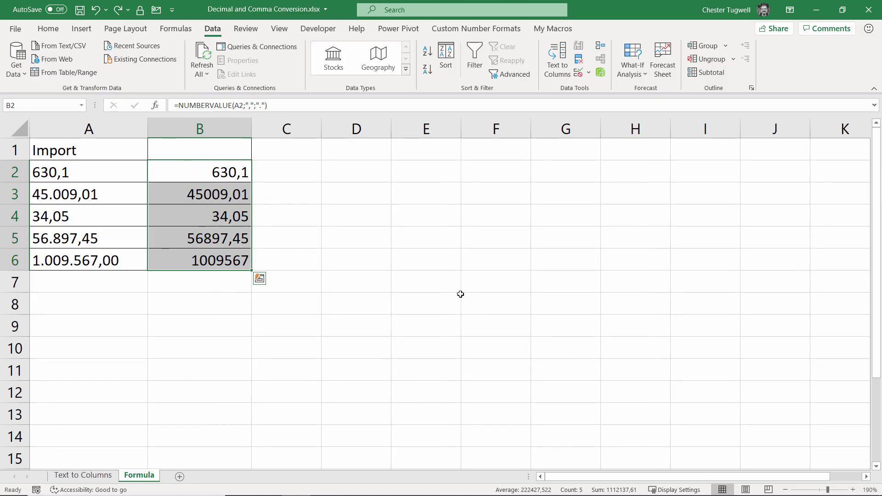